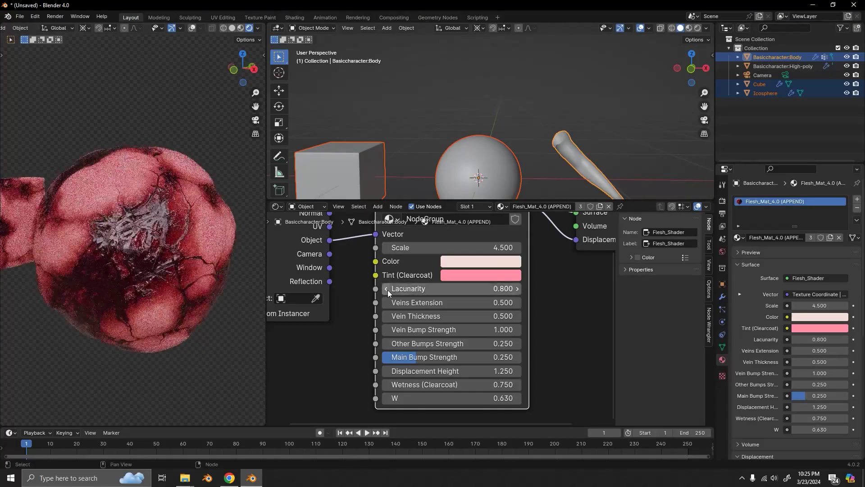
Tint the Procedural Glass base colour light blue and raise Smudges Amount to 0.469
scroll(147, 287, "up", 5)
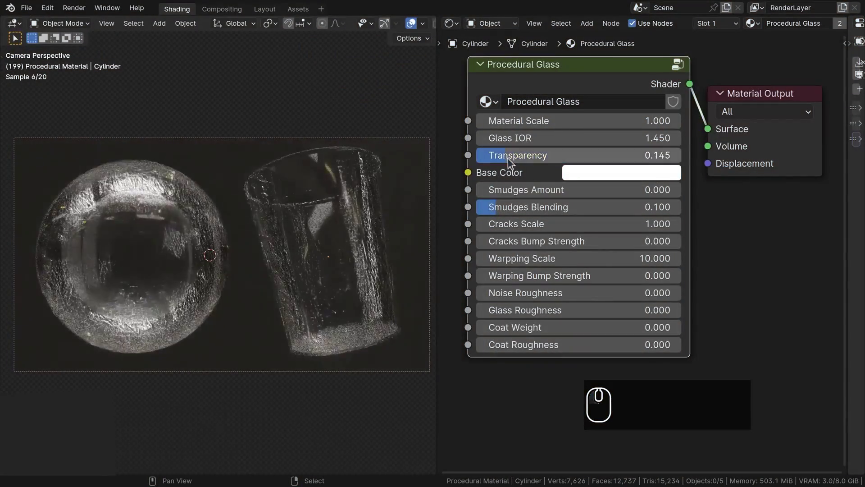
left_click(679, 174)
left_click(662, 230)
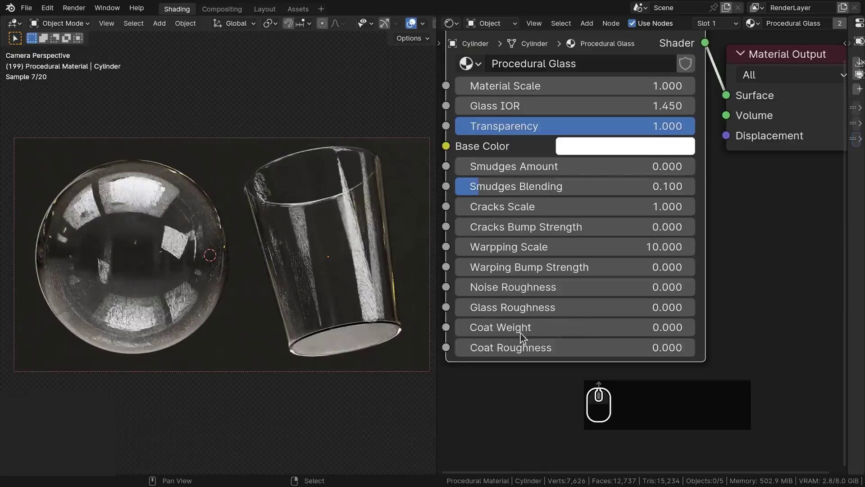
left_click_drag(499, 171, 528, 172)
Pick the Aluminum Brushed material from the Metal > Aluminum library category
left_click(35, 225)
left_click(39, 234)
left_click(129, 46)
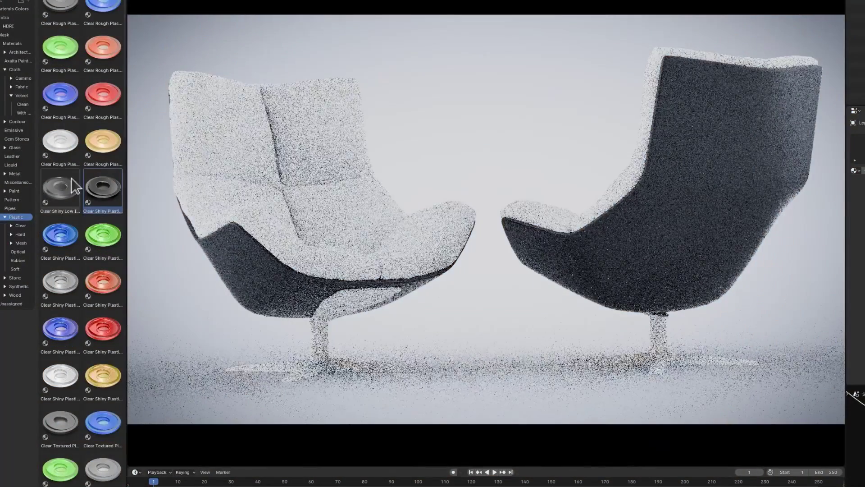
Apply black shiny plastic to the chair and Aluminum Brushed to both ring bands
left_click_drag(103, 187, 261, 274)
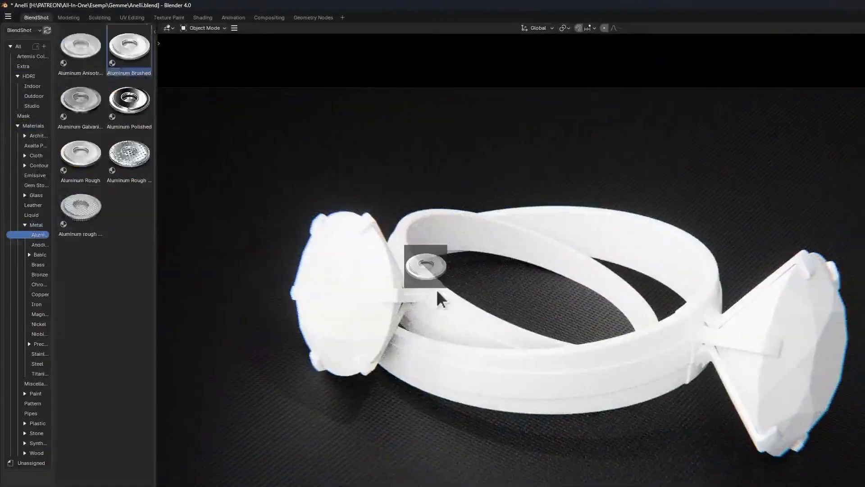
left_click_drag(440, 298, 496, 384)
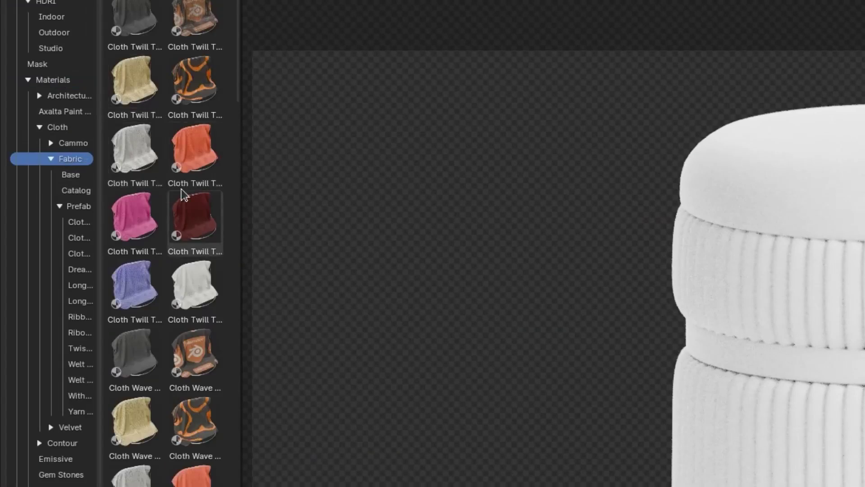
Apply Car Paint White from the Paint > Car library to the red body panels
scroll(181, 193, "down", 5)
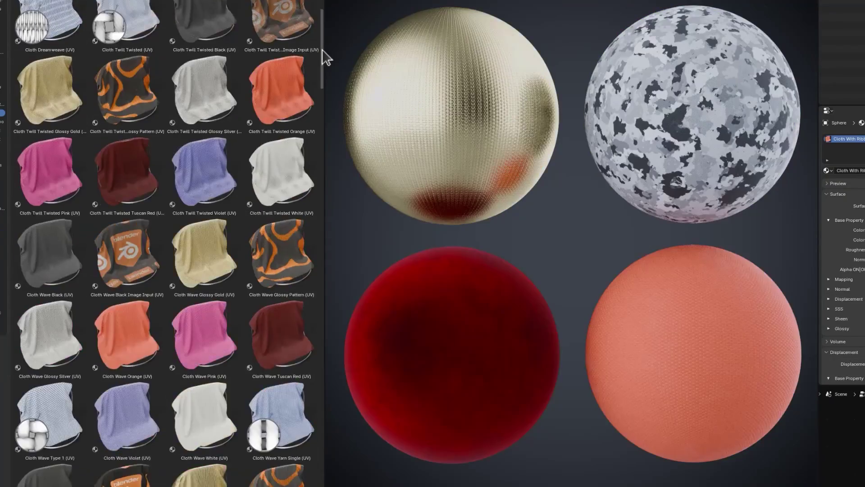
scroll(322, 58, "down", 3)
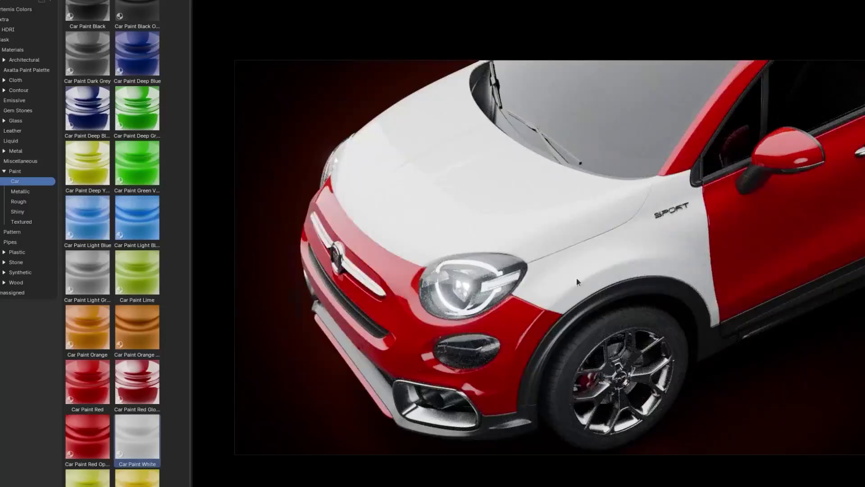
left_click(577, 277)
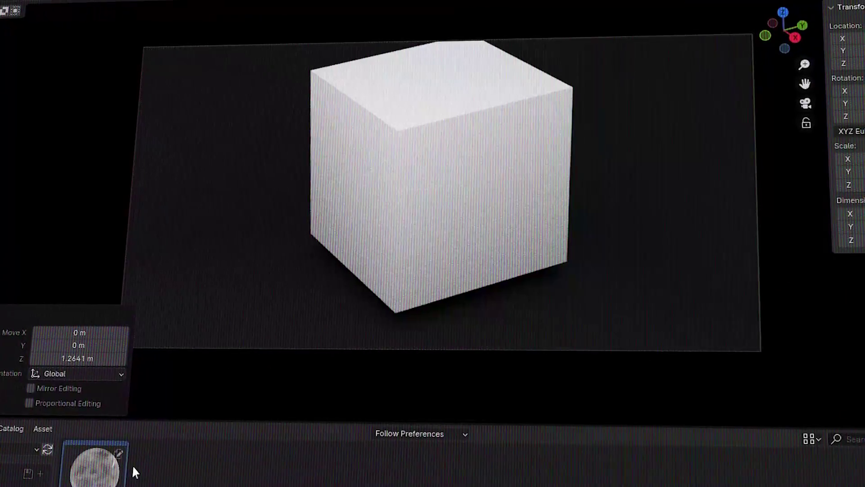
Apply Procedural Ice Material to the cube and lower its Normal Strength to 0.000
left_click_drag(133, 471, 331, 237)
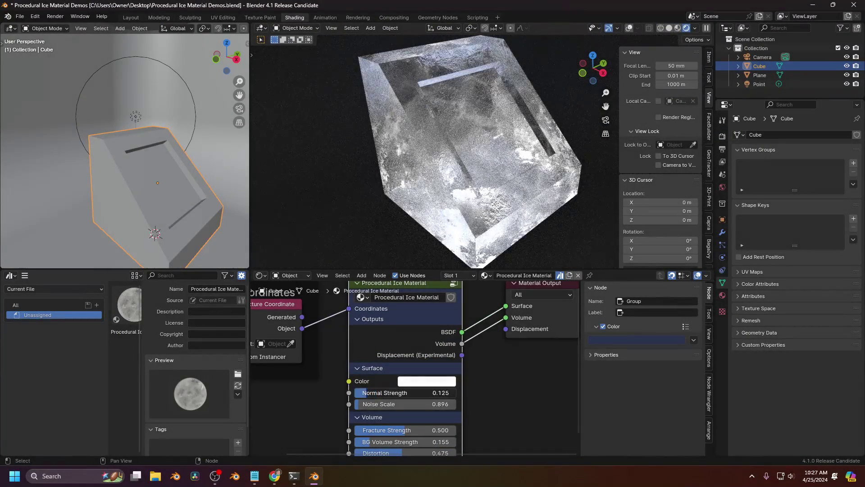
left_click_drag(405, 392, 369, 392)
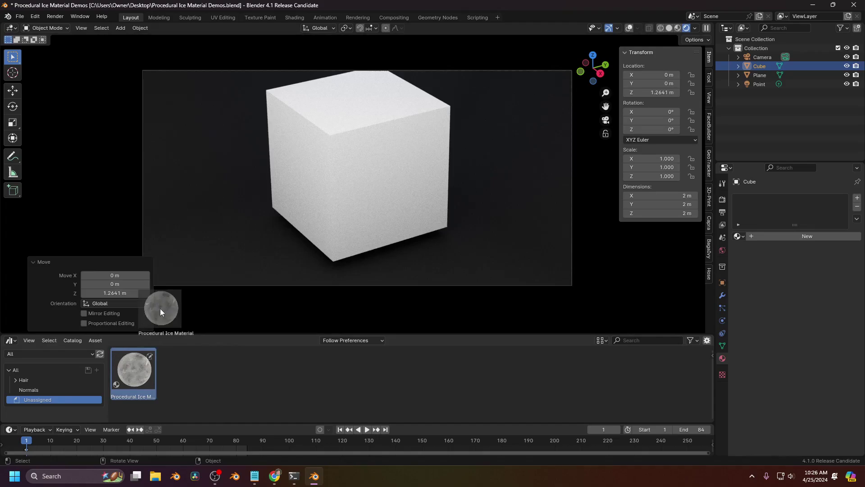
Reapply the ice material to the white cube and raise glass Smudges Amount to 0.489
left_click_drag(350, 141, 350, 144)
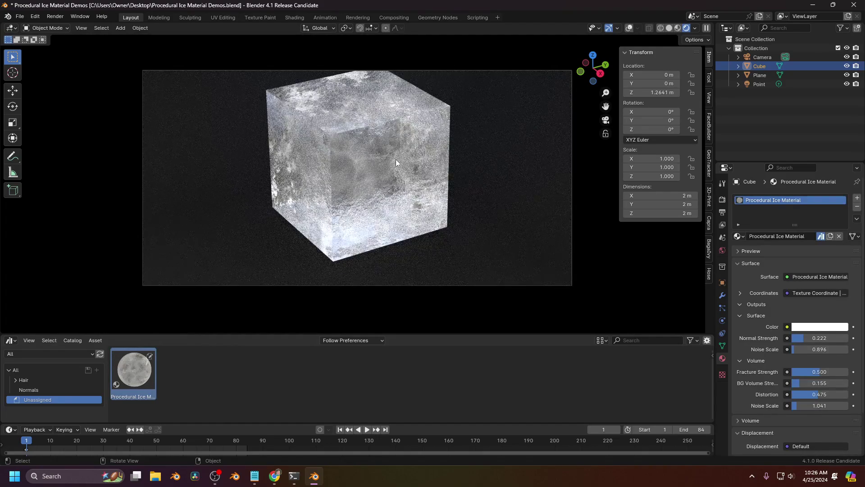
middle_click_drag(388, 161, 358, 162, "shift")
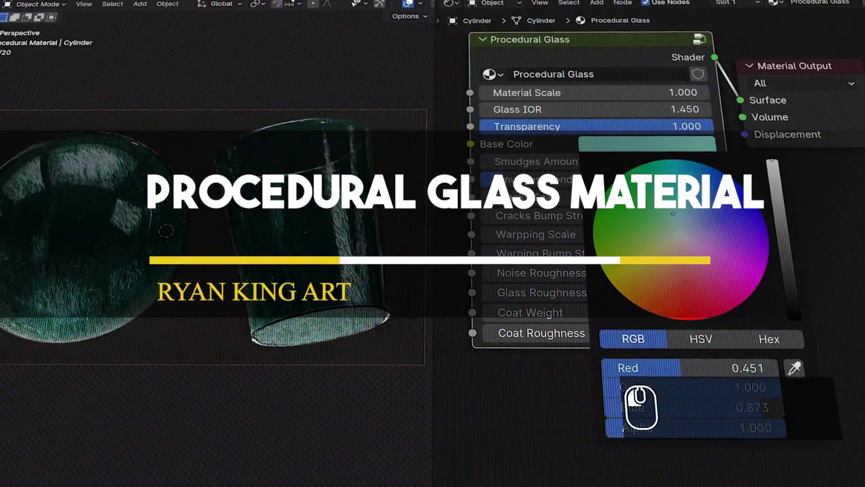
left_click_drag(488, 140, 554, 140)
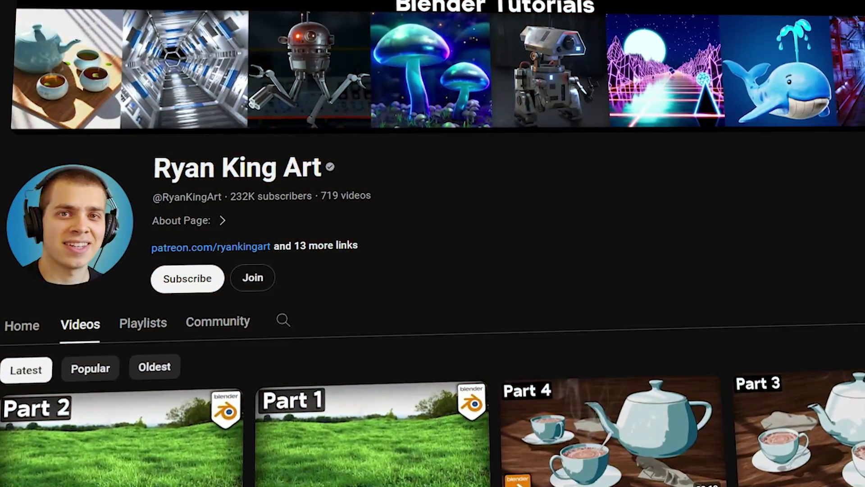
scroll(432, 243, "down", 20)
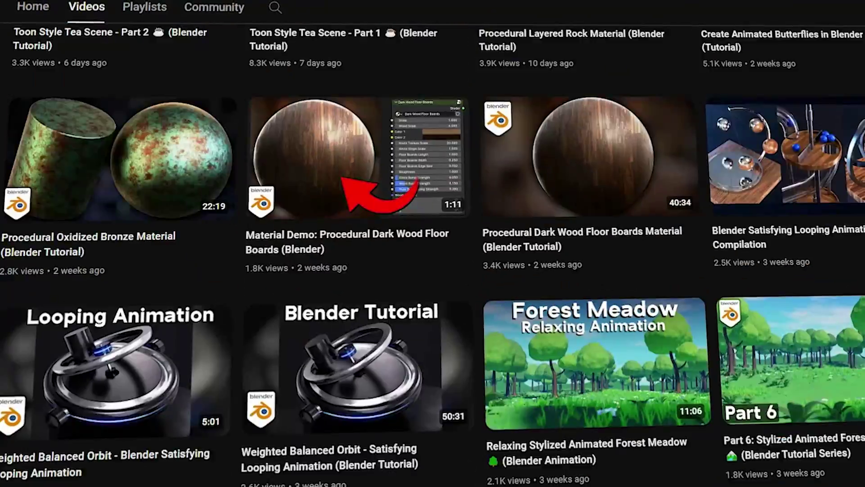
scroll(432, 244, "down", 10)
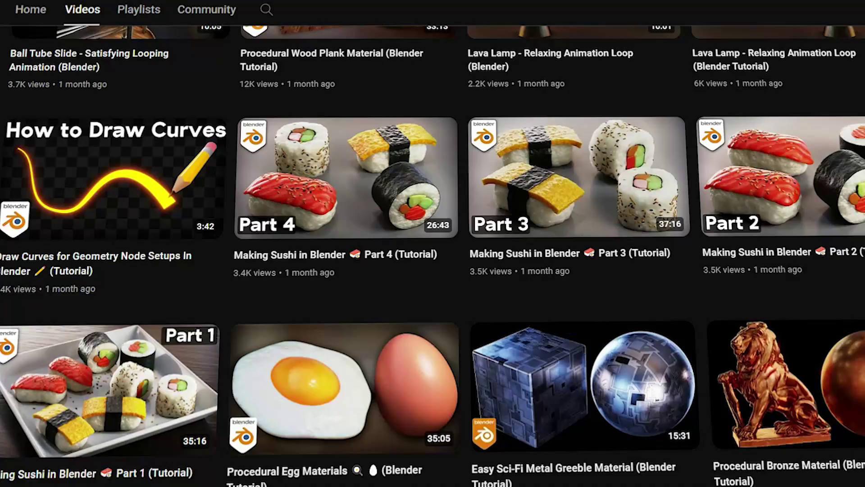
scroll(433, 244, "down", 20)
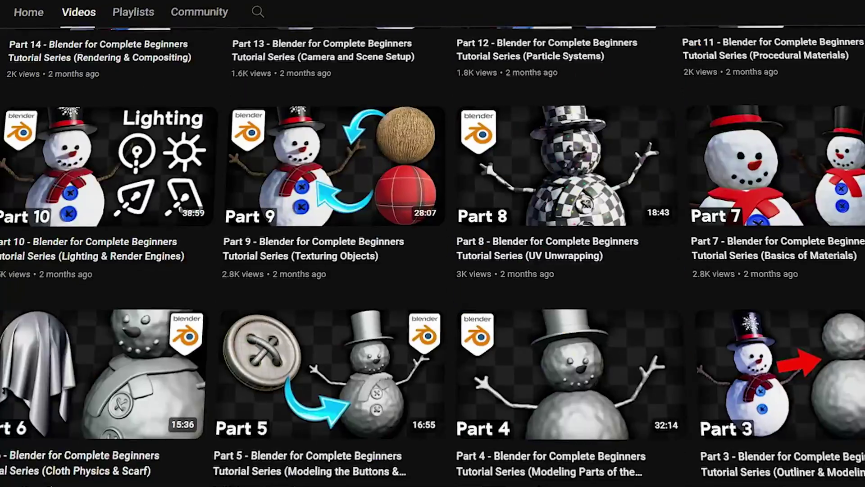
scroll(432, 243, "down", 15)
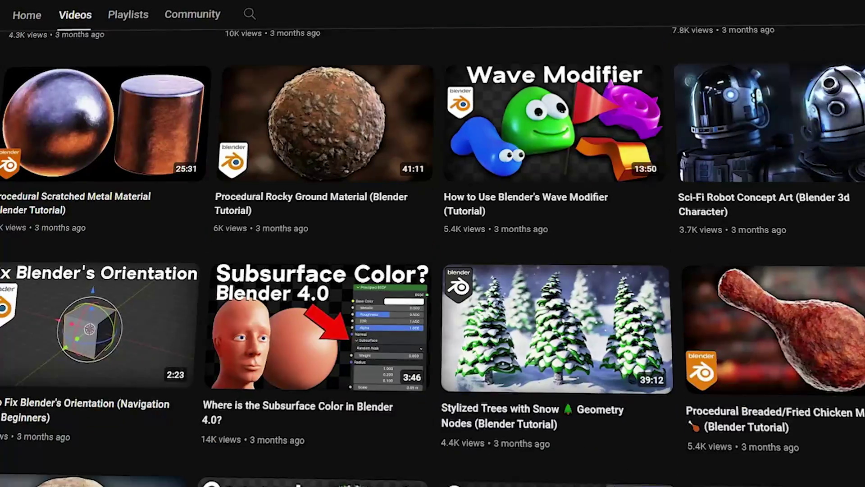
scroll(433, 243, "down", 20)
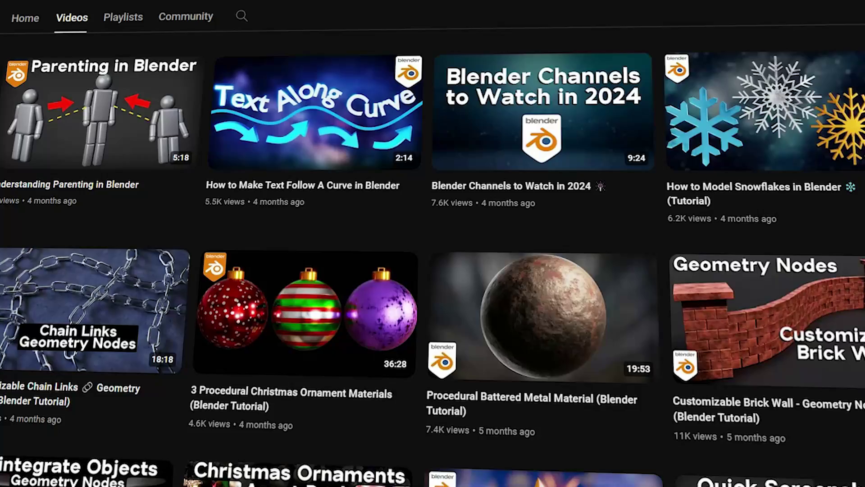
scroll(433, 243, "down", 20)
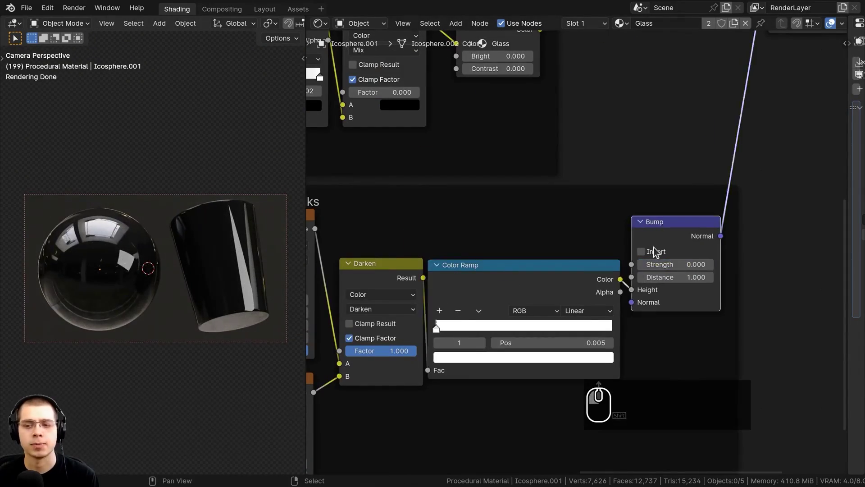
Add a Noise Texture node and preview it on the objects
key("ctrl+b")
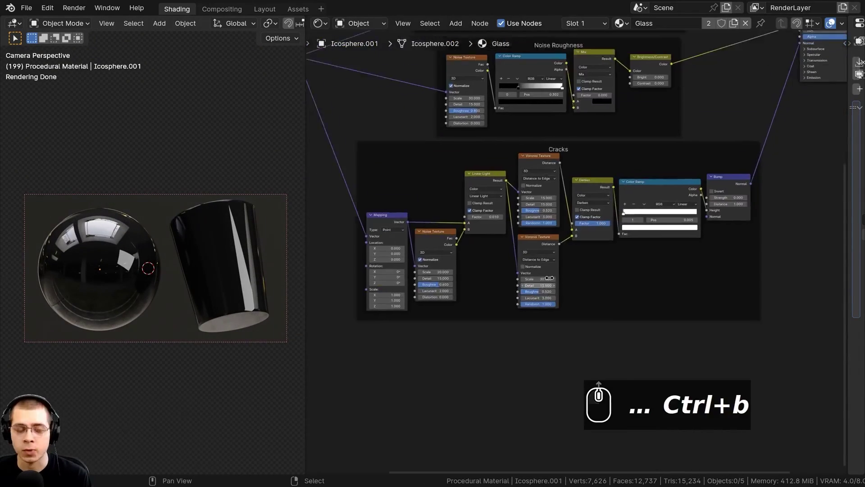
key("shift+a")
type("nois")
key("Return")
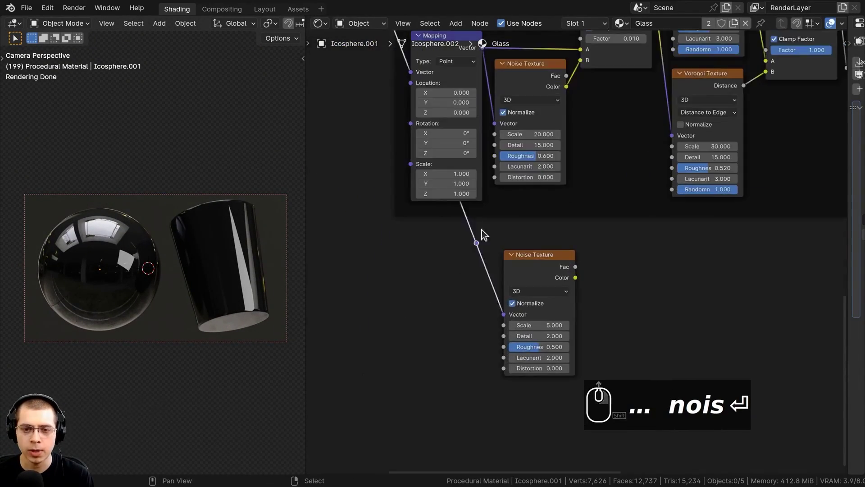
scroll(563, 258, "up", 4)
left_click(481, 287, "ctrl+shift")
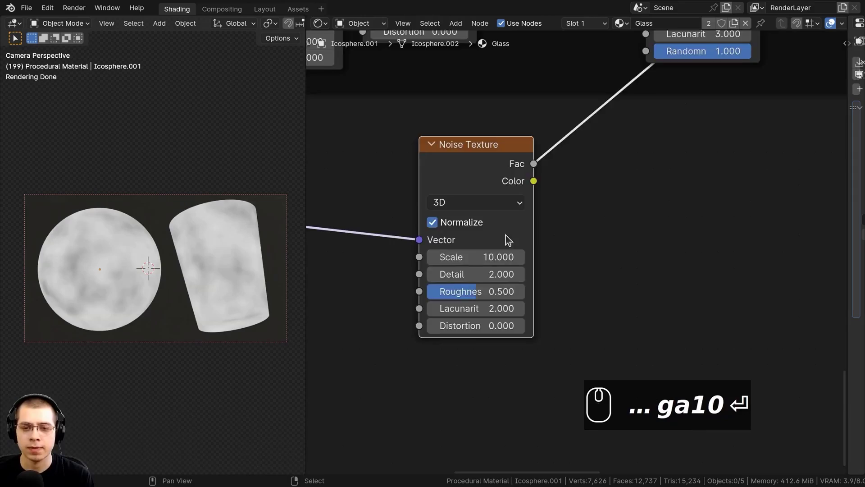
scroll(508, 240, "down", 4)
Insert a Bump node on the noise link and frame both nodes labelled 'Warping'
key("shift+a")
left_click(532, 212)
scroll(532, 212, "up", 2)
scroll(697, 327, "down", 4)
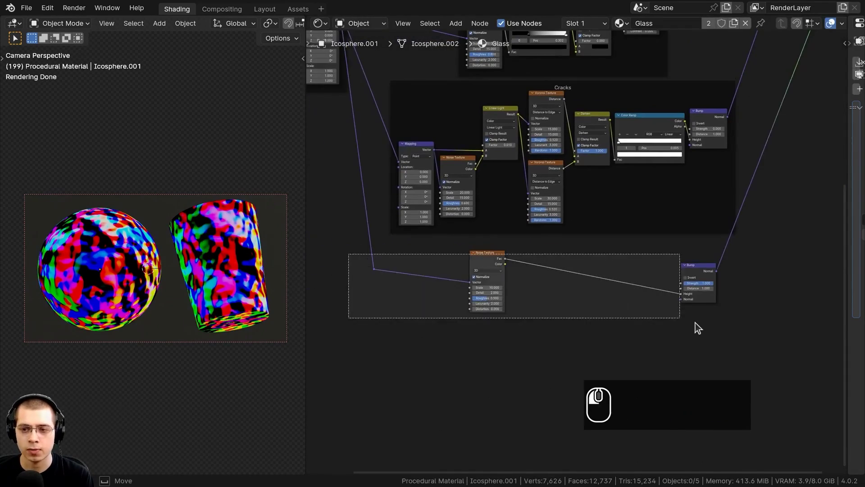
key("ctrl+j")
left_click_drag(680, 263, 608, 260)
key("F2")
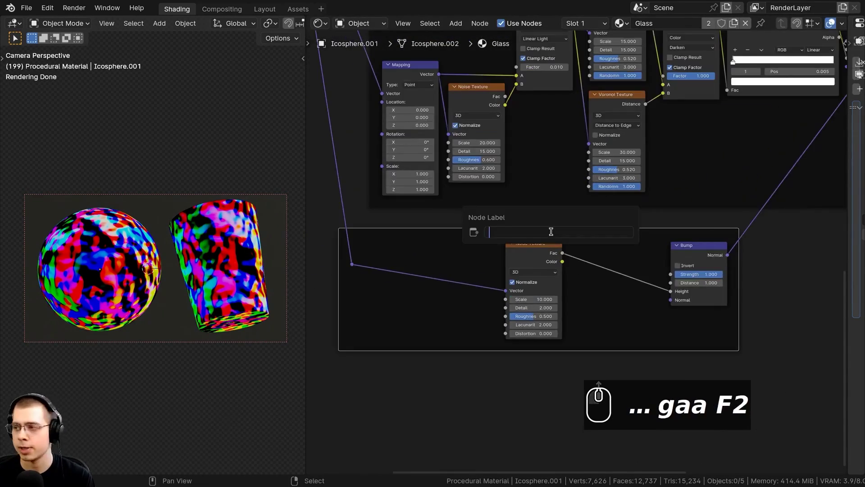
type("Warping")
key("Return")
Show the full glass material again instead of the noise preview
scroll(635, 107, "up", 5)
left_click(635, 107, "ctrl+shift")
scroll(635, 107, "down", 4)
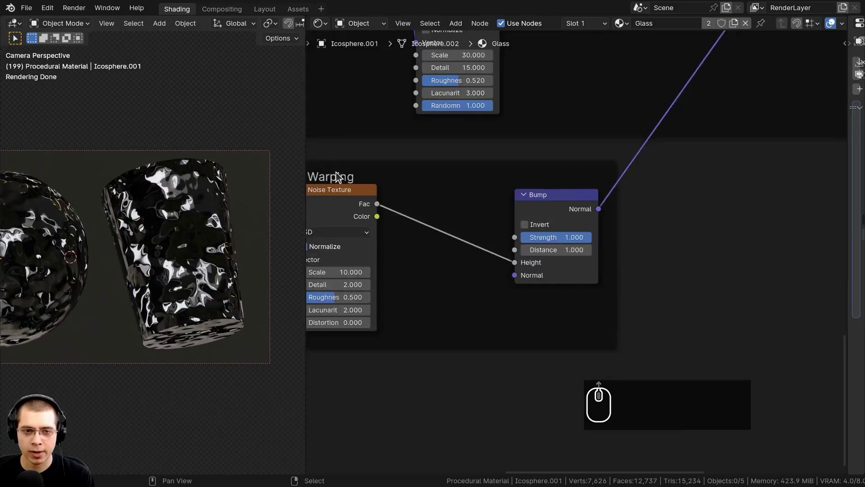
Group the glass nodes into one Procedural Glass node, then test higher IOR and base colour
scroll(464, 310, "up", 4)
key("ctrl+b")
scroll(463, 310, "up", 2)
key("BackSpace")
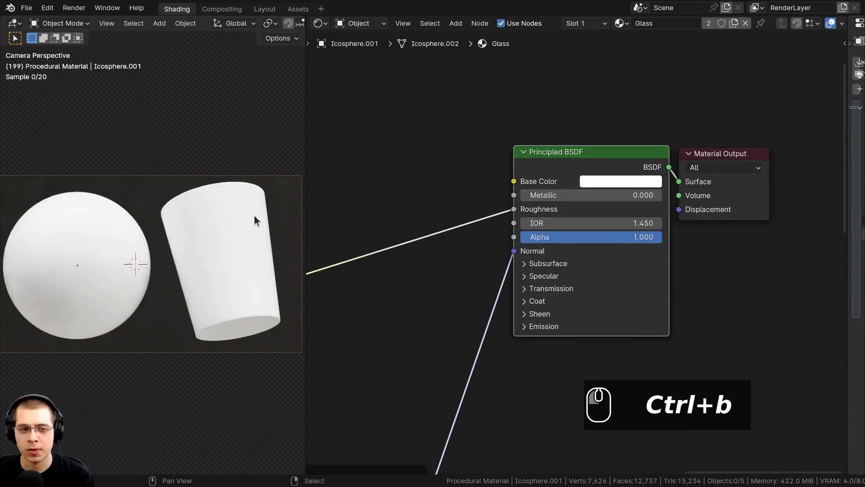
left_click(560, 230)
left_click_drag(569, 251, 640, 250)
key("a")
scroll(711, 257, "down", 4)
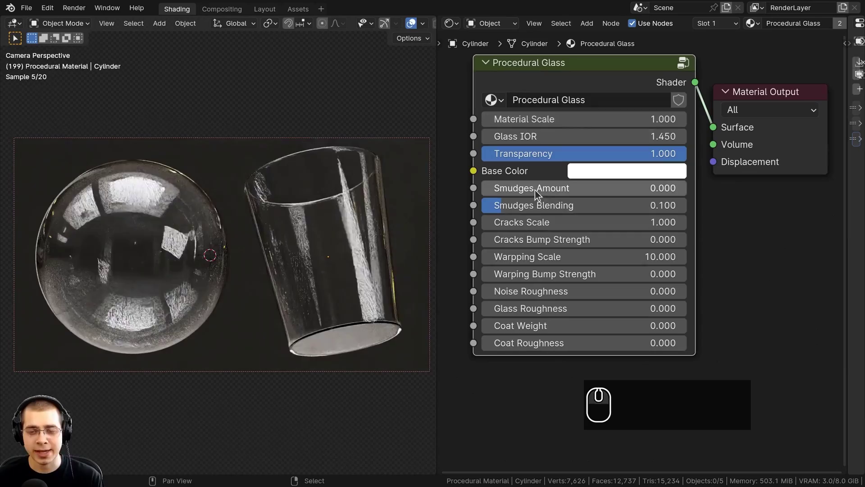
mouse_move(536, 136)
left_mouse_down()
mouse_move(595, 136)
mouse_move(537, 136)
left_mouse_up()
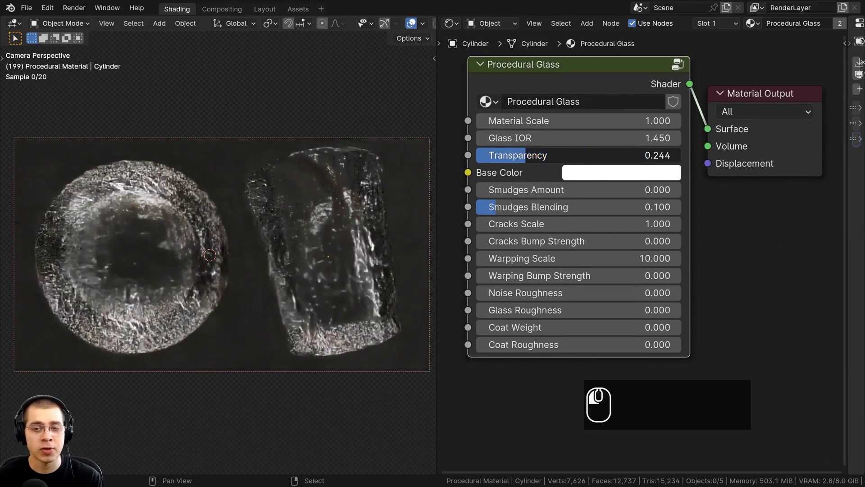
left_click(630, 172)
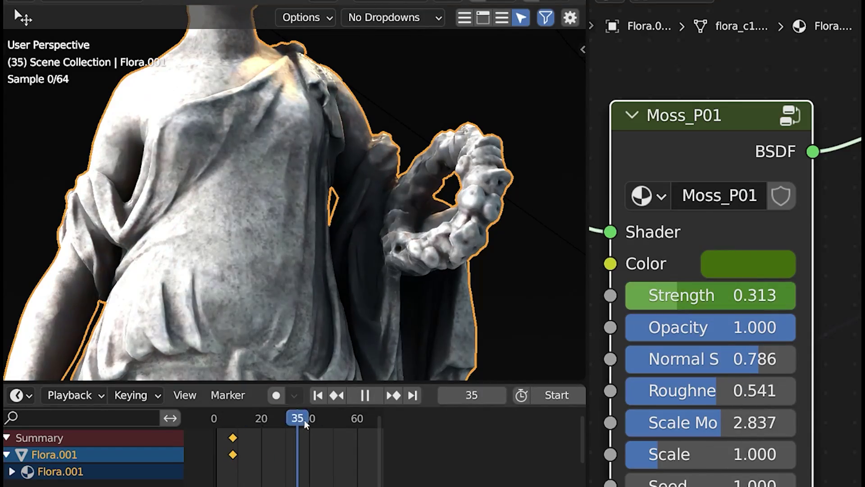
Insert a keyframe on the Moss_P01 Strength value
key("i")
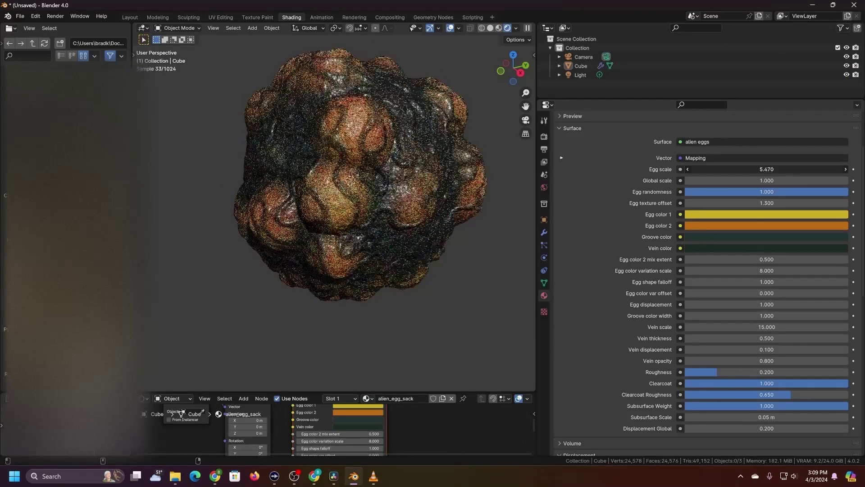
Give the eggs a new colour, the grooves dark blue and the veins teal
left_click(706, 216)
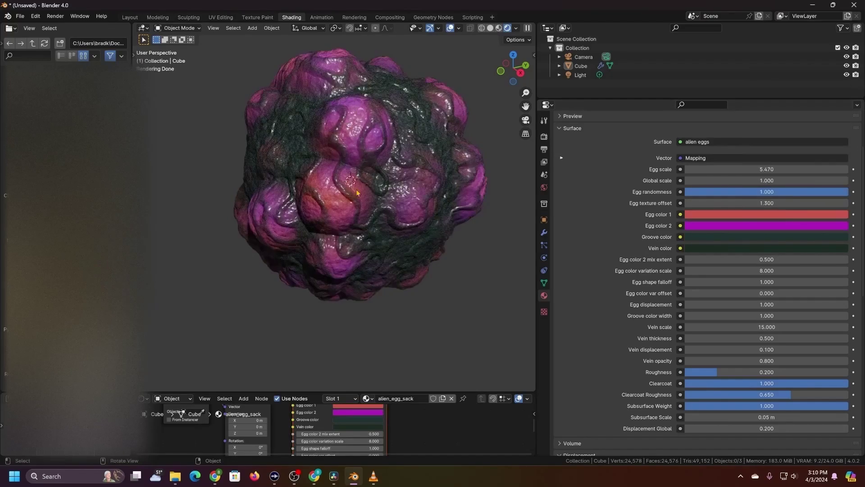
left_click(721, 237)
left_click_drag(784, 197, 804, 196)
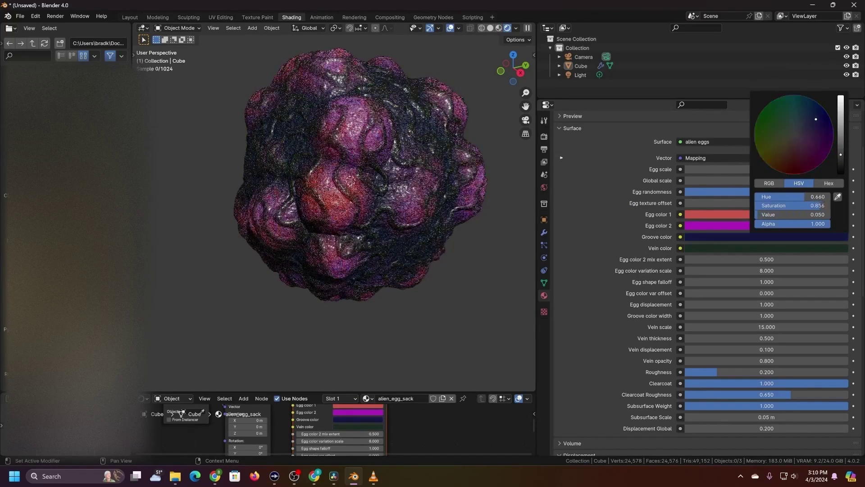
left_click(730, 248)
left_click_drag(841, 153, 841, 126)
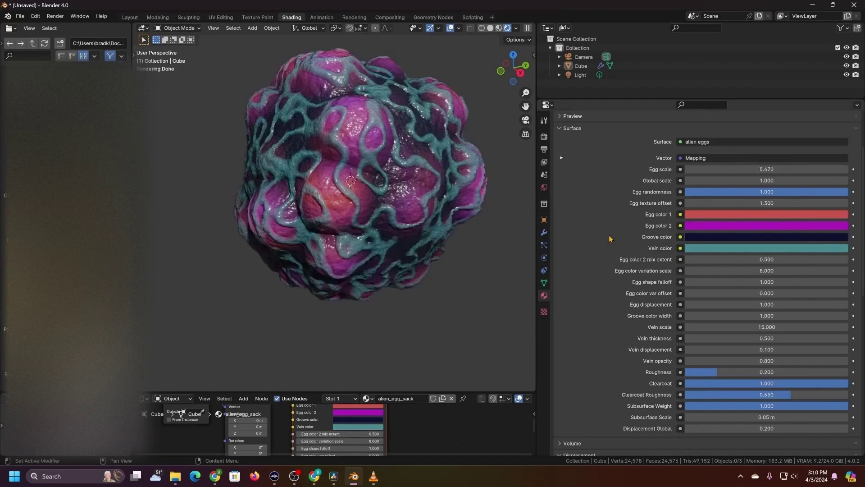
scroll(628, 240, "down", 1)
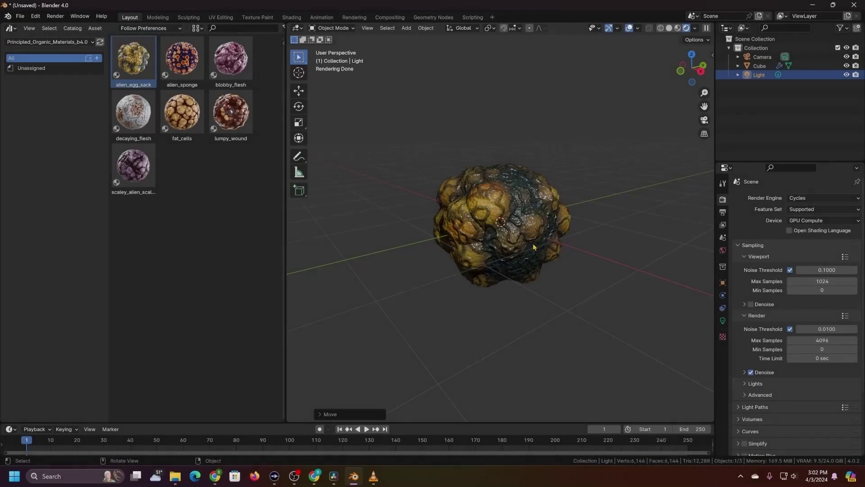
Switch the render engine to EEVEE and increase Displacement Global on the egg sphere
left_click(808, 210)
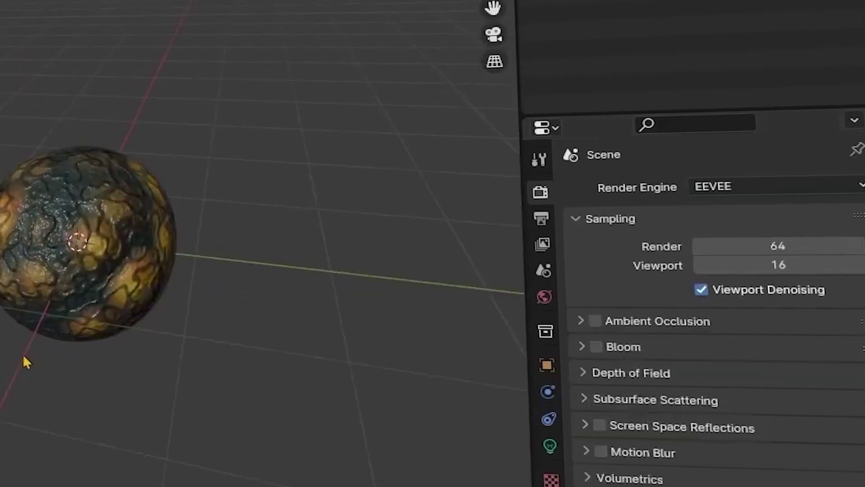
middle_click_drag(490, 279, 514, 269)
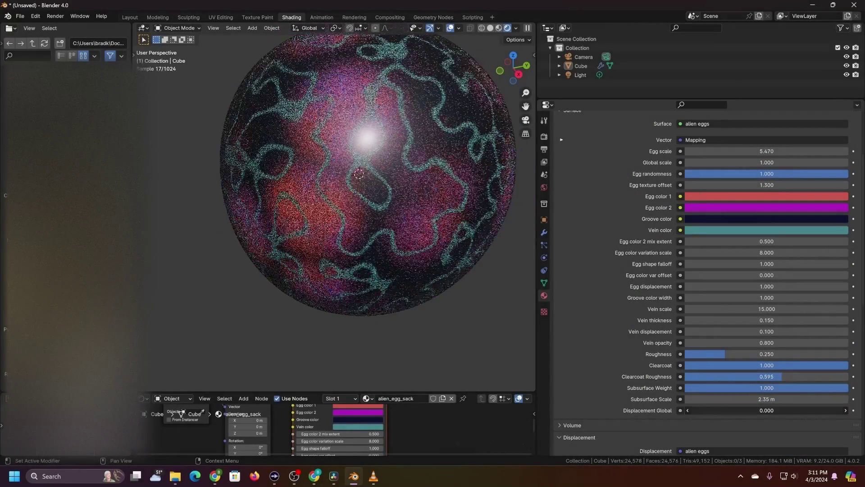
left_click_drag(766, 410, 793, 410)
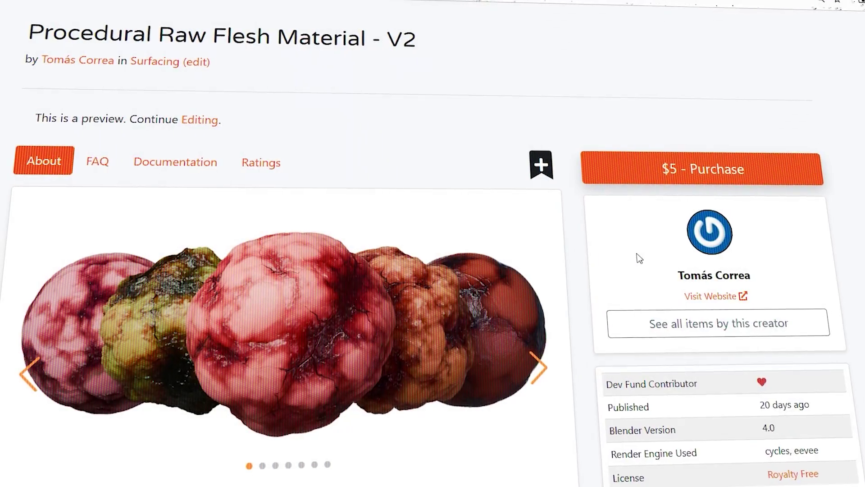
left_click_drag(40, 33, 522, 34)
left_click(522, 35)
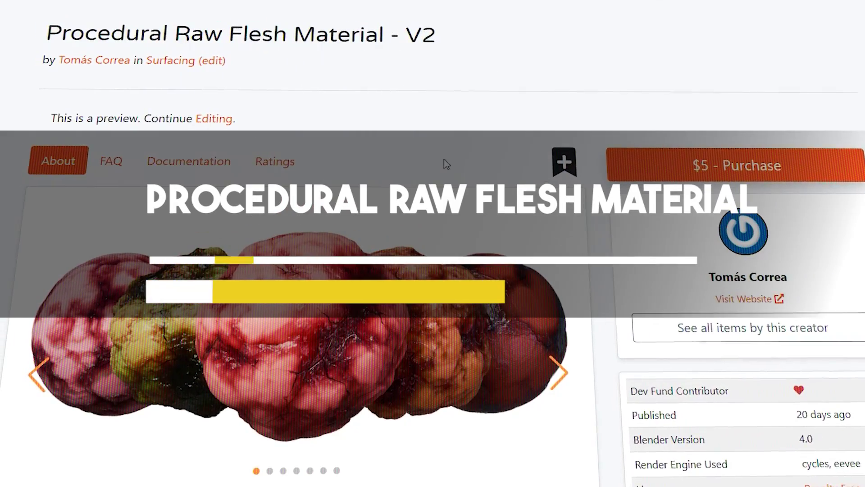
scroll(440, 324, "down", 3)
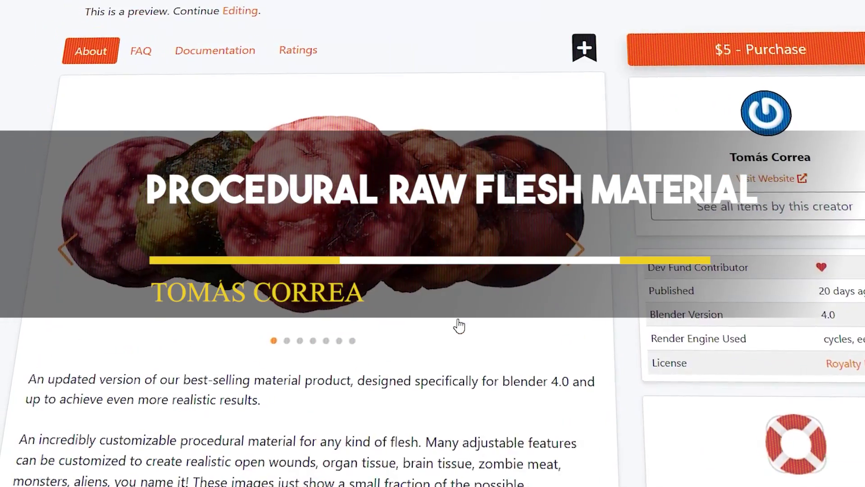
scroll(458, 324, "up", 5)
scroll(469, 317, "down", 4)
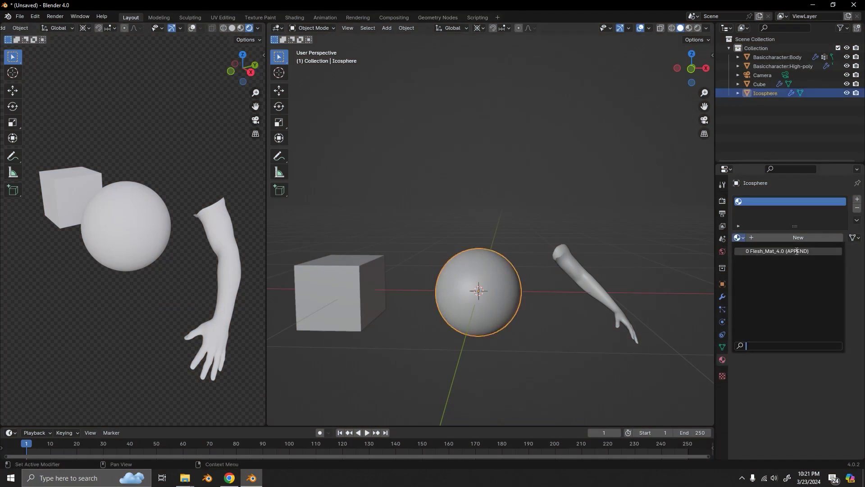
Assign Flesh_Mat_4.0 to the sphere, the cube and the arm model
left_click(801, 251)
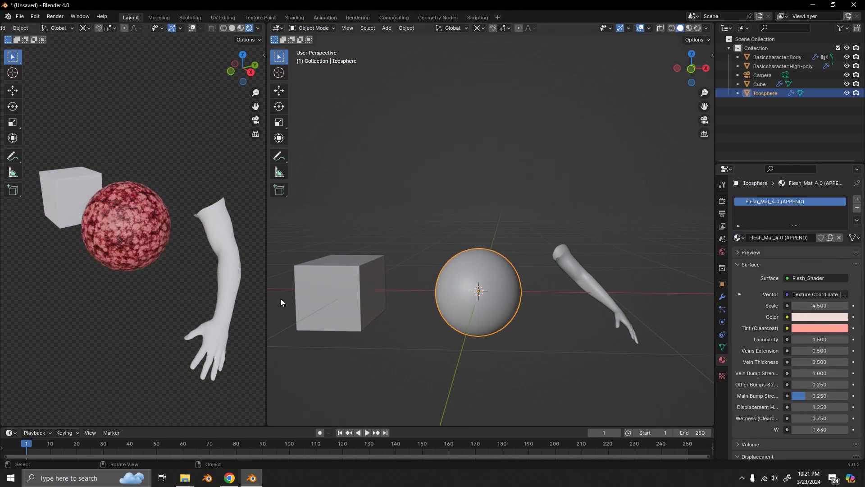
left_click(334, 295)
left_click(761, 251)
left_click(582, 284)
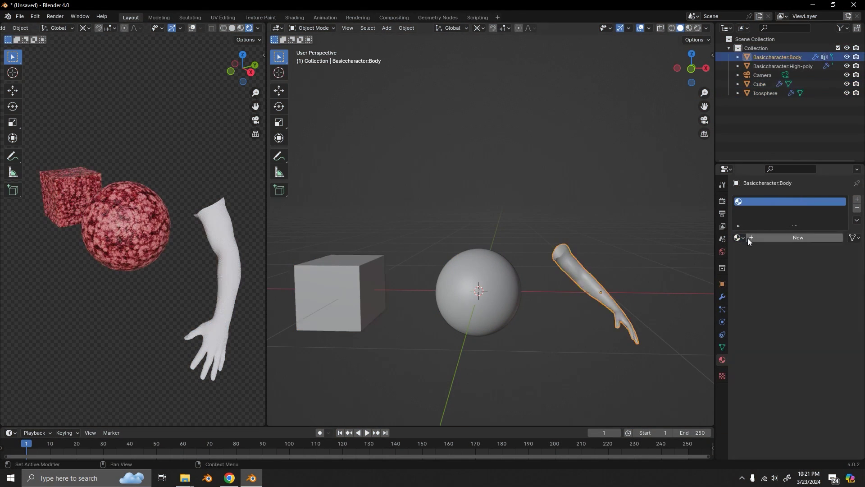
left_click(740, 237)
left_click(764, 251)
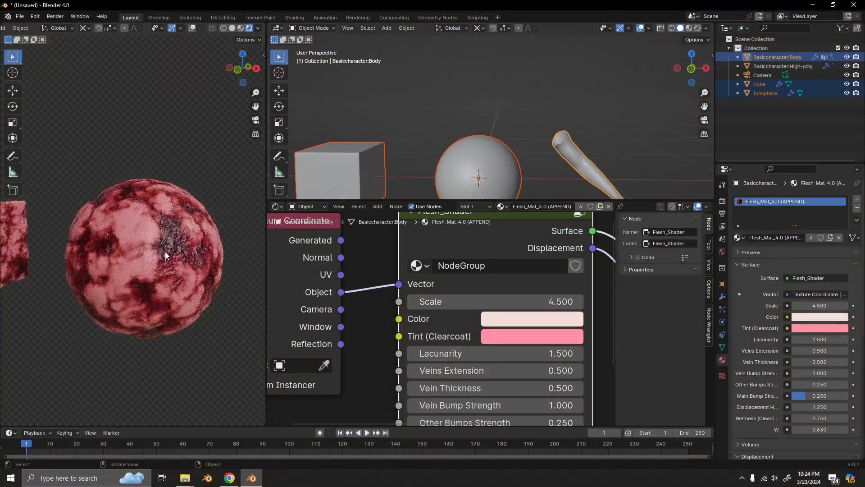
Try higher Lacunarity values, then set the flesh Veins Extension to 0.100
mouse_move(515, 355)
left_mouse_down()
mouse_move(653, 355)
mouse_move(488, 356)
mouse_move(512, 355)
left_mouse_up()
middle_click_drag(158, 243, 138, 267)
scroll(139, 266, "up", 5)
left_click_drag(392, 303, 406, 303)
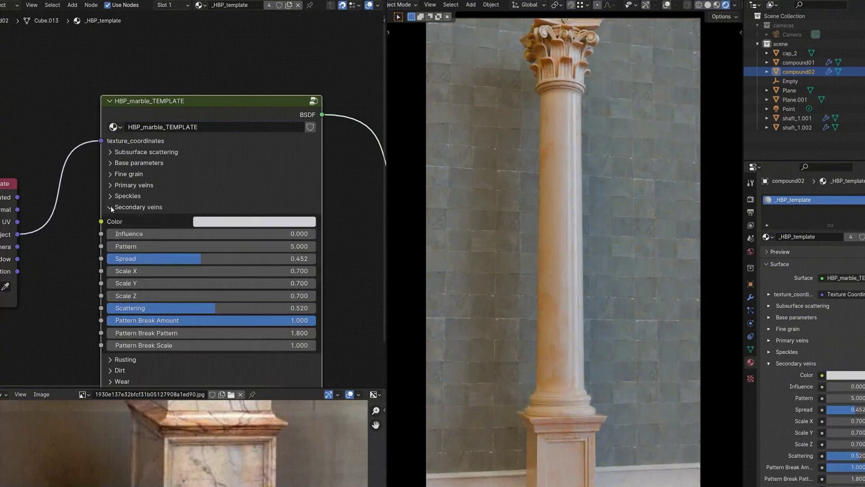
Edit the secondary veins scale, then collapse fine grain and dirt panels and expand base parameters
left_click(243, 276)
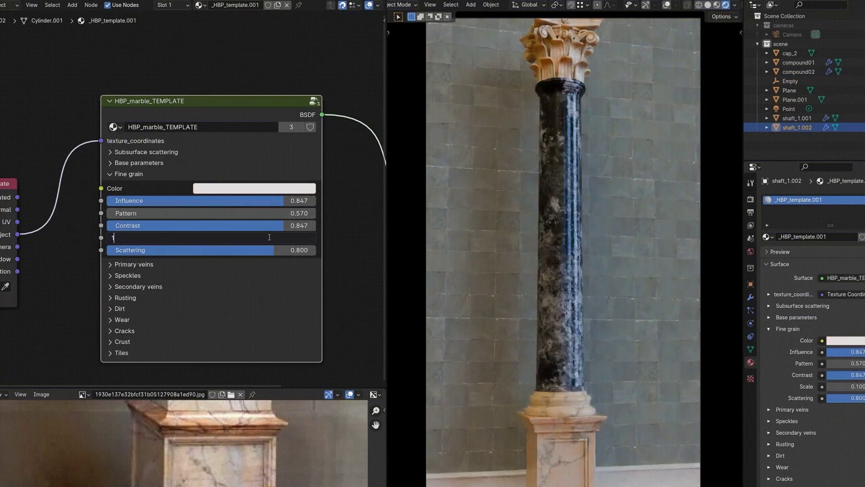
left_click(107, 174)
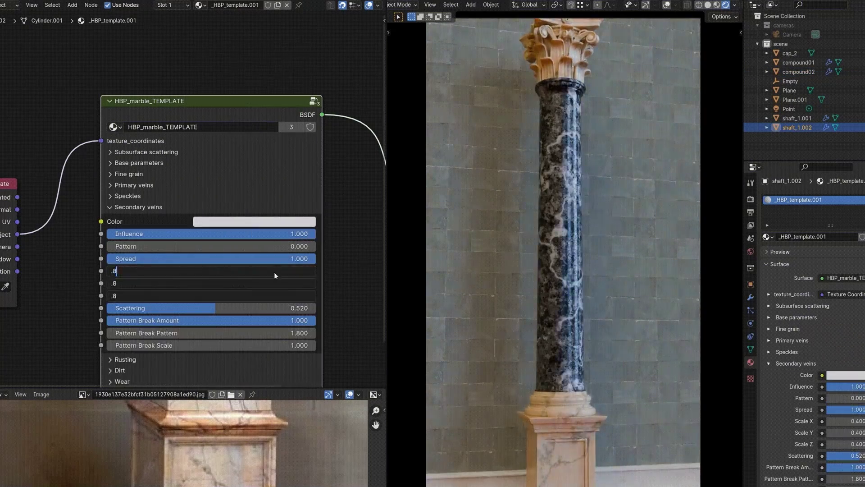
left_click(109, 163)
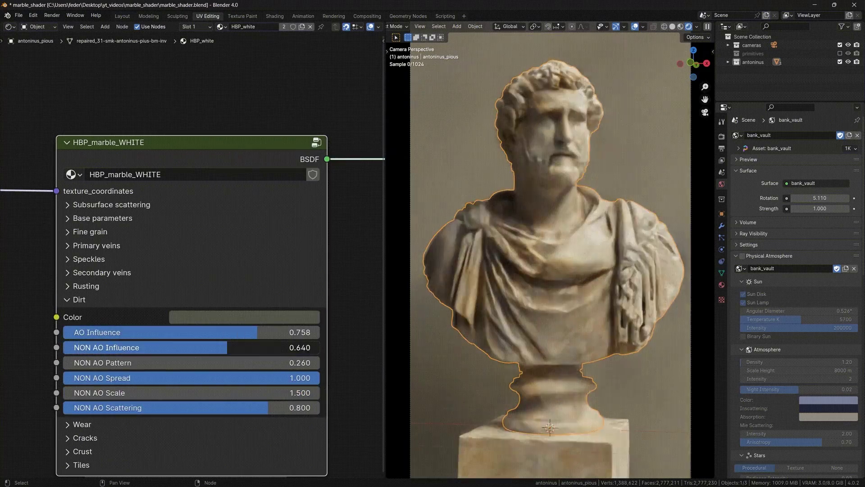
left_click(69, 299)
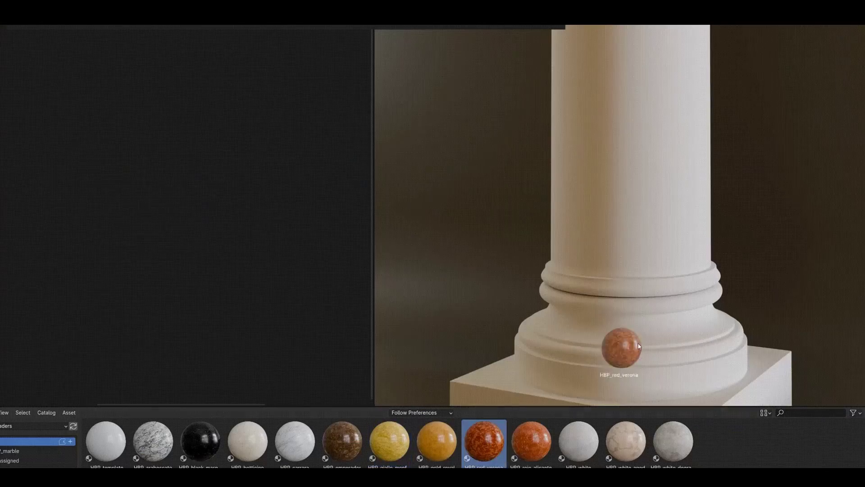
Drop the HBP_marble_ROJO_ALICANTE asset onto the column shaft to make it red veined marble
left_click_drag(619, 348, 617, 218)
left_click_drag(617, 218, 617, 218)
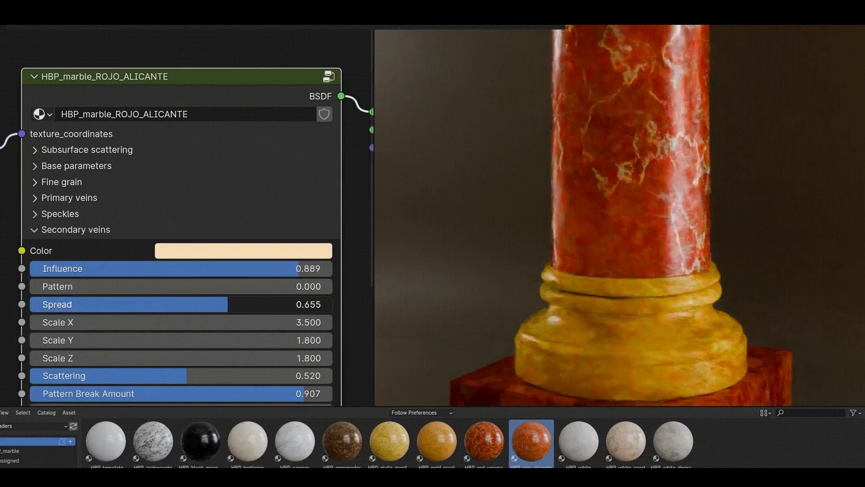